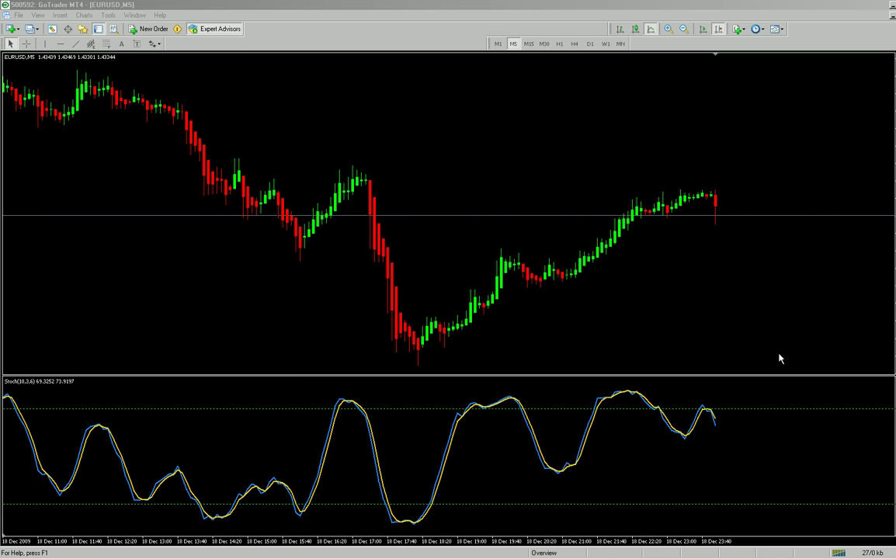
# Save the EURUSD M5 chart's current setup as a new template named 'nux'
pyautogui.click(419, 122)
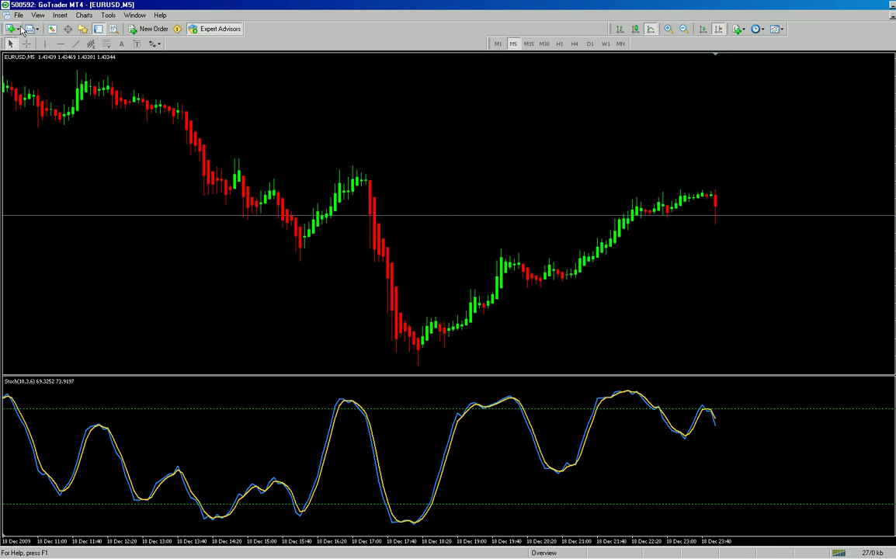
pyautogui.rightClick(460, 174)
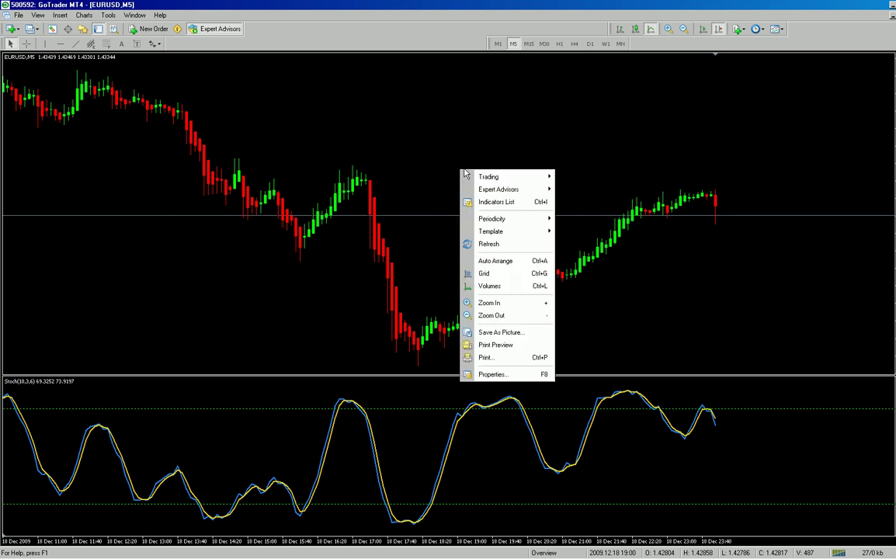
pyautogui.moveTo(498, 234)
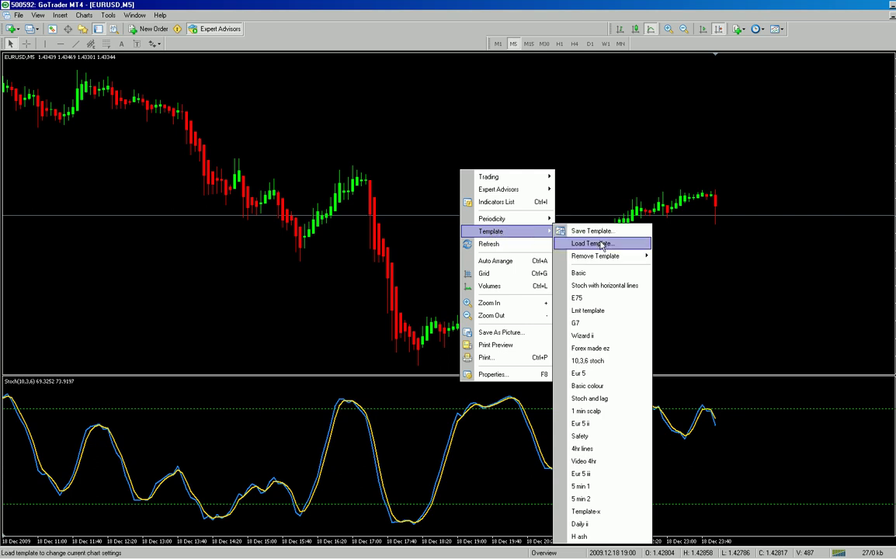
pyautogui.moveTo(601, 255)
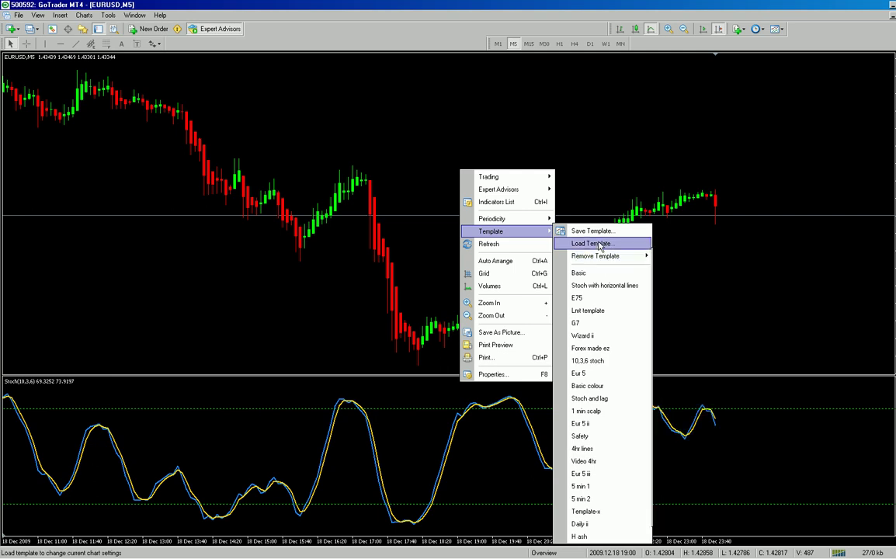
pyautogui.click(599, 231)
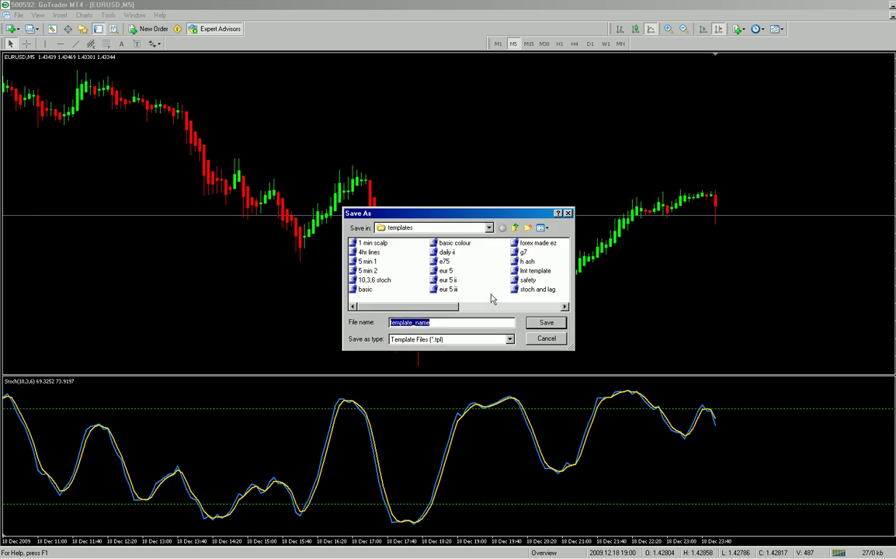
pyautogui.write('rux')
pyautogui.click(545, 324)
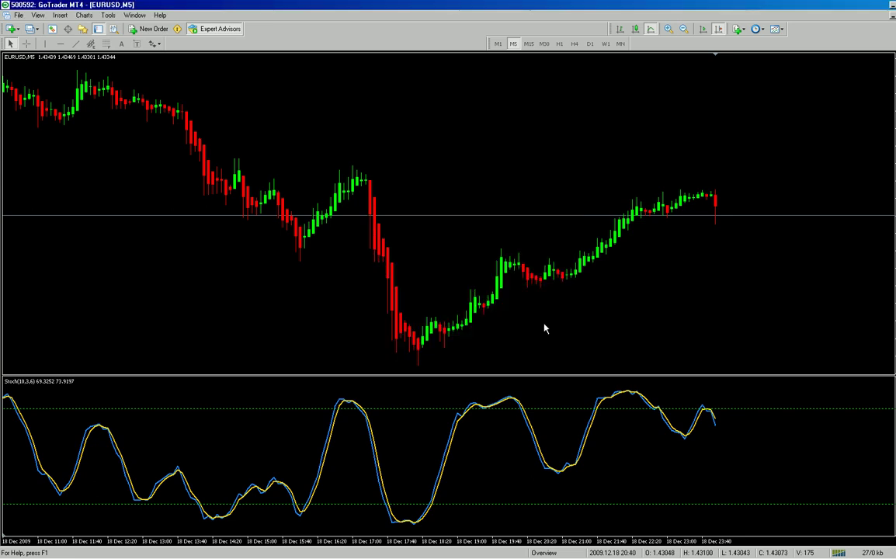
# Open a new GBPUSD chart on the M5 timeframe with Chart Shift enabled
pyautogui.click(18, 16)
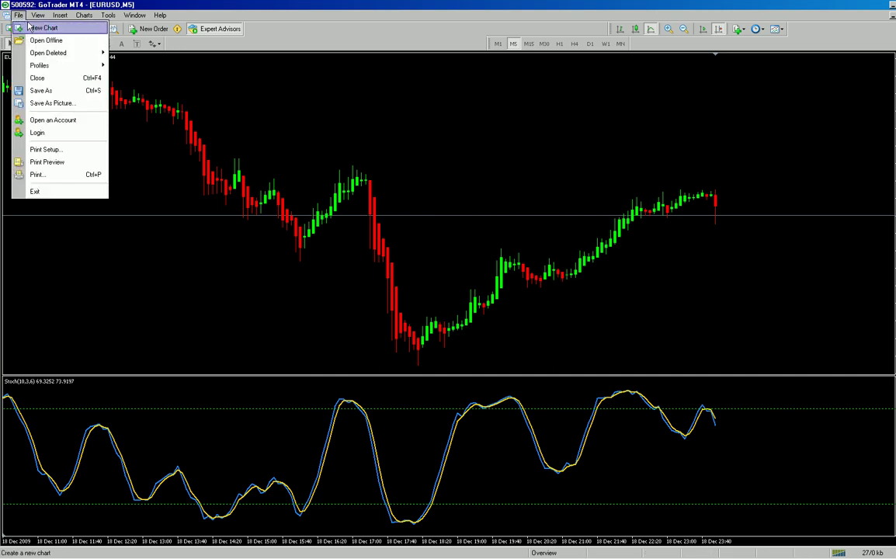
pyautogui.click(48, 32)
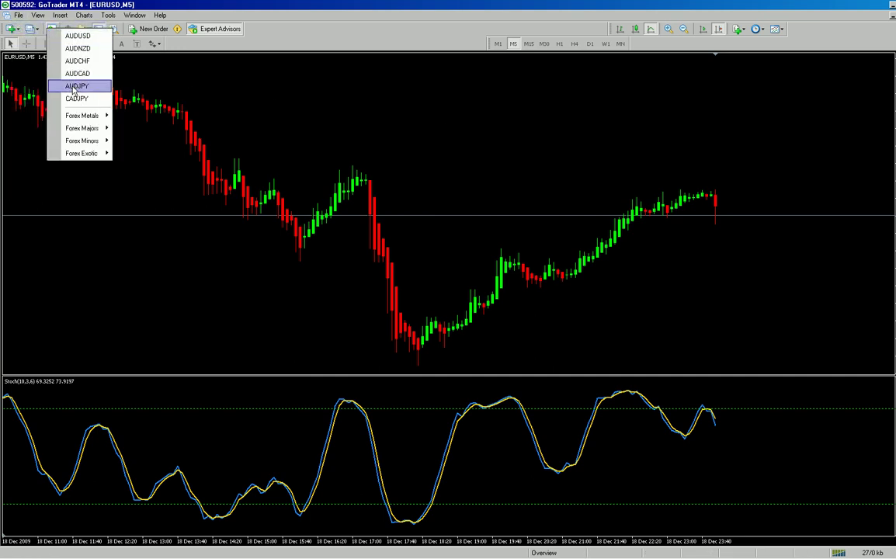
pyautogui.moveTo(82, 120)
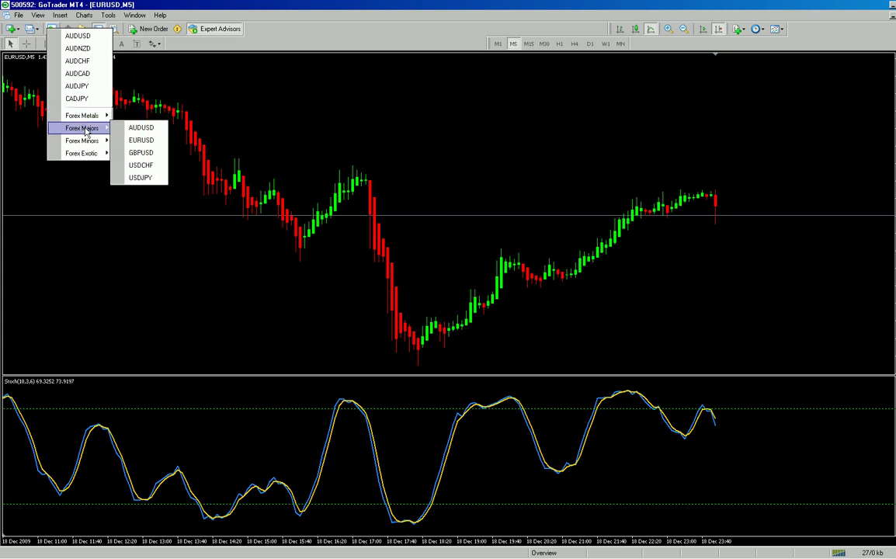
pyautogui.click(141, 153)
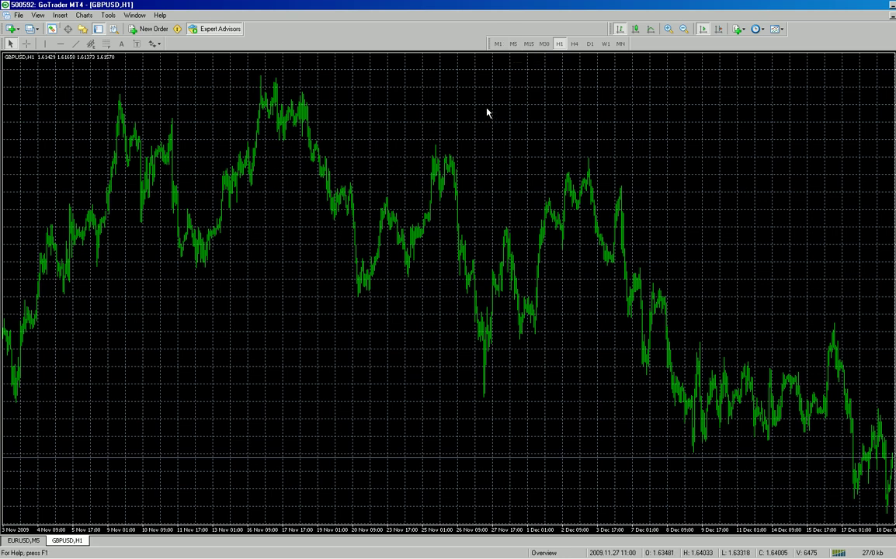
pyautogui.click(514, 44)
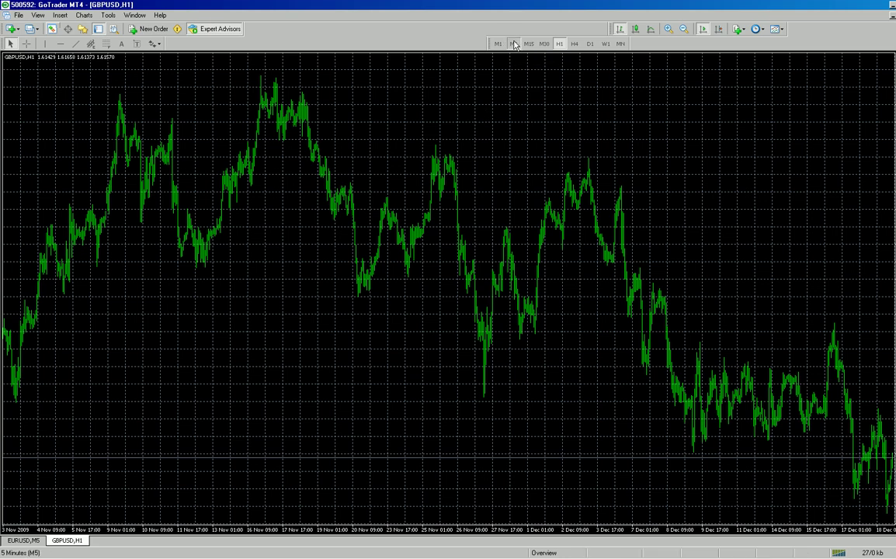
pyautogui.click(721, 31)
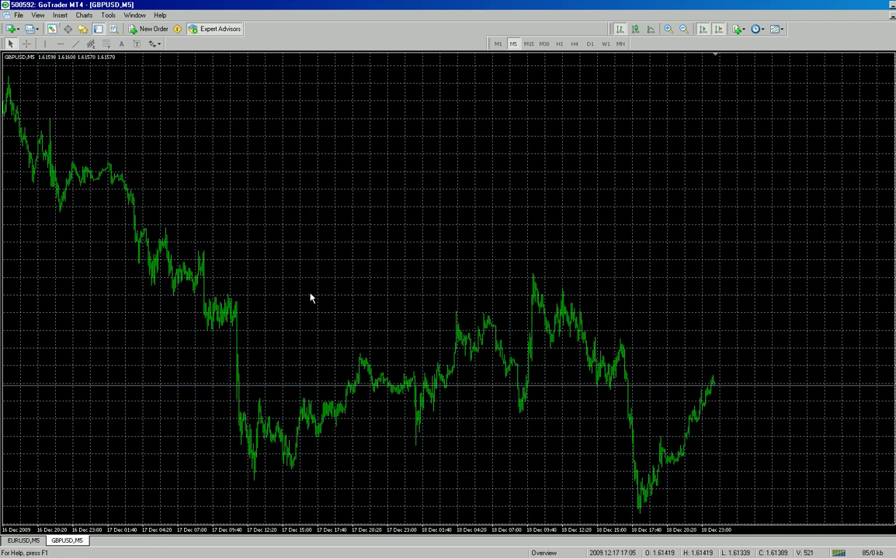
# Apply the Nux template to the GBPUSD M5 chart
pyautogui.rightClick(361, 184)
pyautogui.moveTo(416, 231)
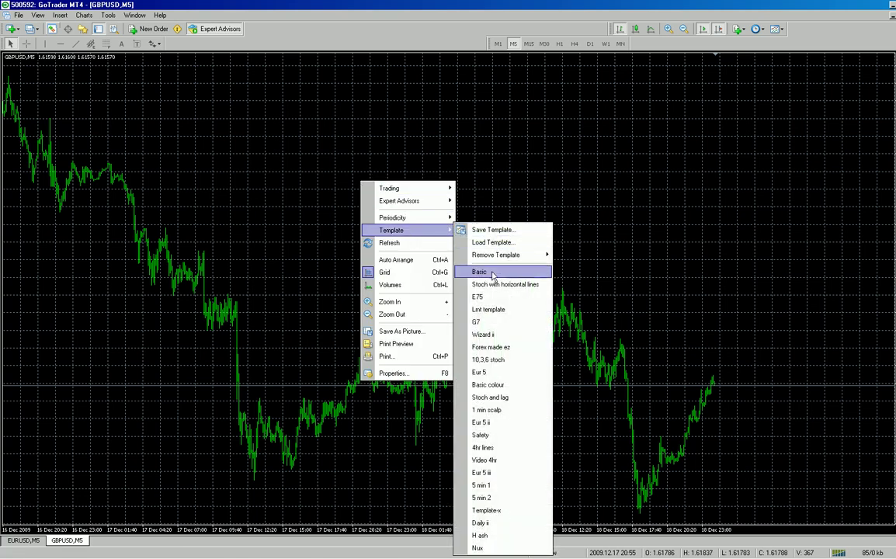
pyautogui.click(492, 548)
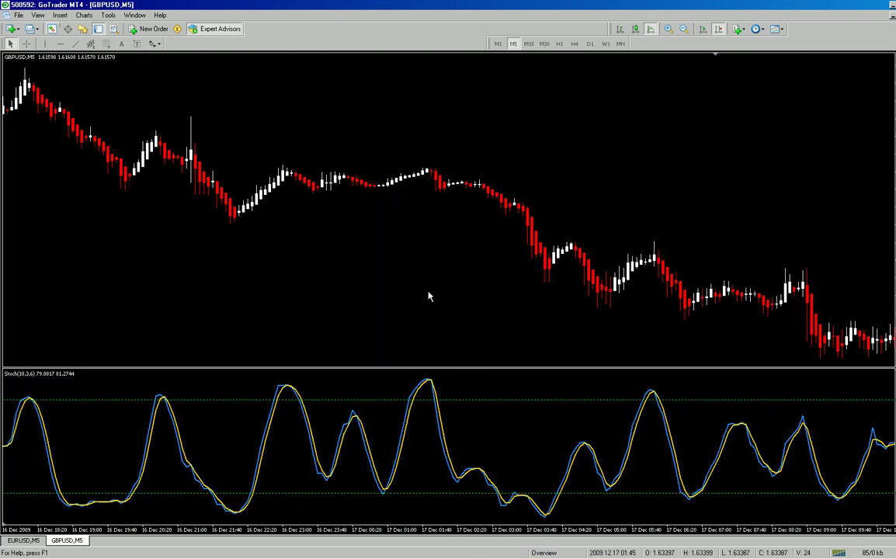
# Scroll the chart to the newest bars with Auto Scroll and Chart Shift turned on
pyautogui.moveTo(442, 288); pyautogui.dragTo(26, 282)
pyautogui.moveTo(553, 176); pyautogui.dragTo(258, 194)
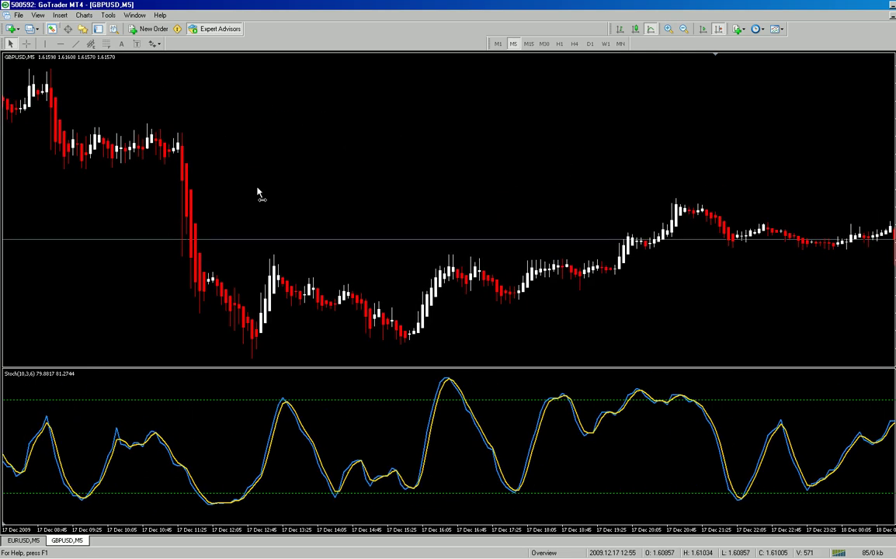
pyautogui.moveTo(586, 137); pyautogui.dragTo(200, 224)
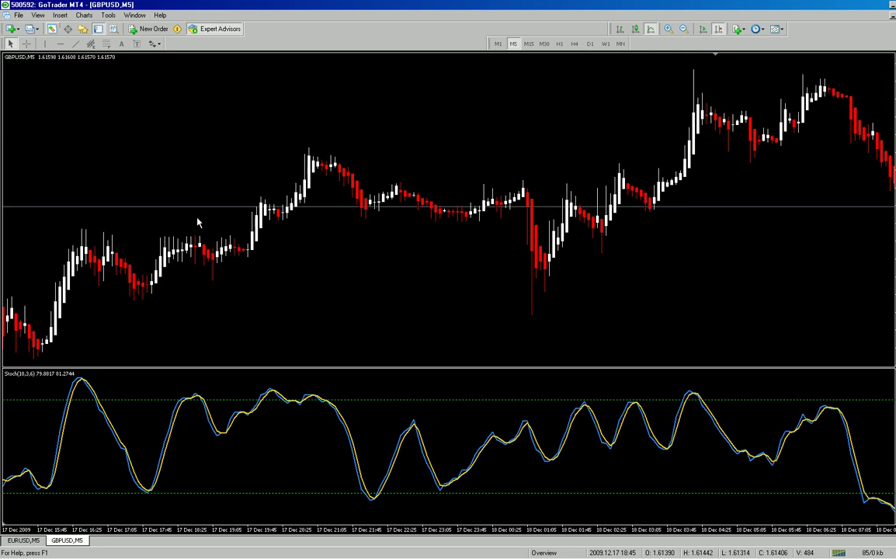
pyautogui.click(704, 29)
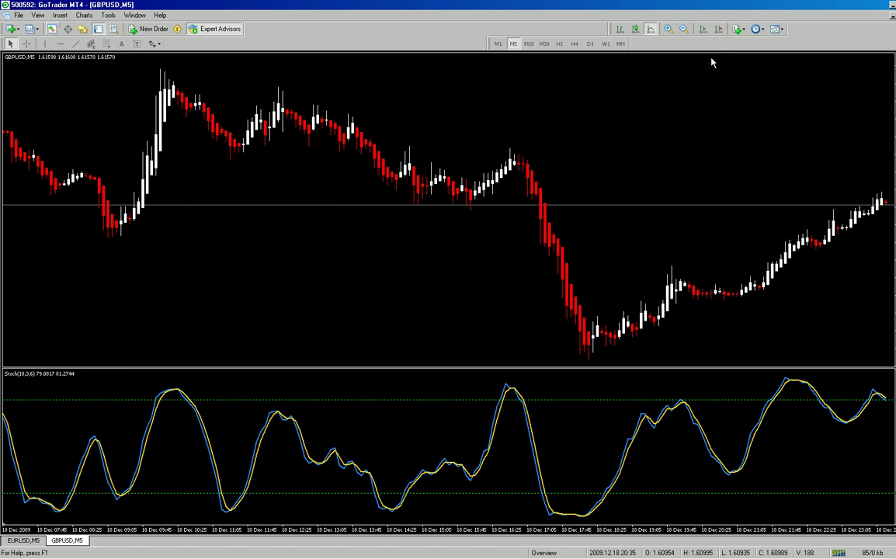
pyautogui.click(718, 29)
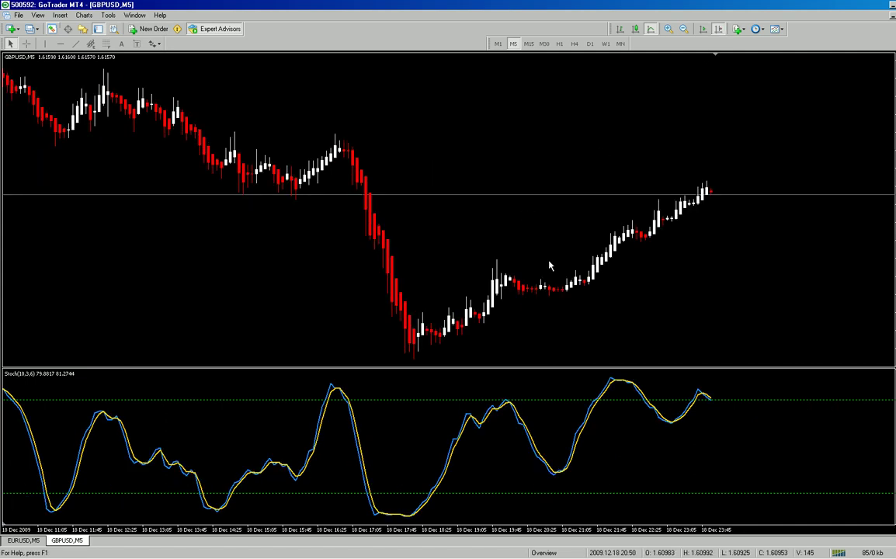
pyautogui.moveTo(592, 268)
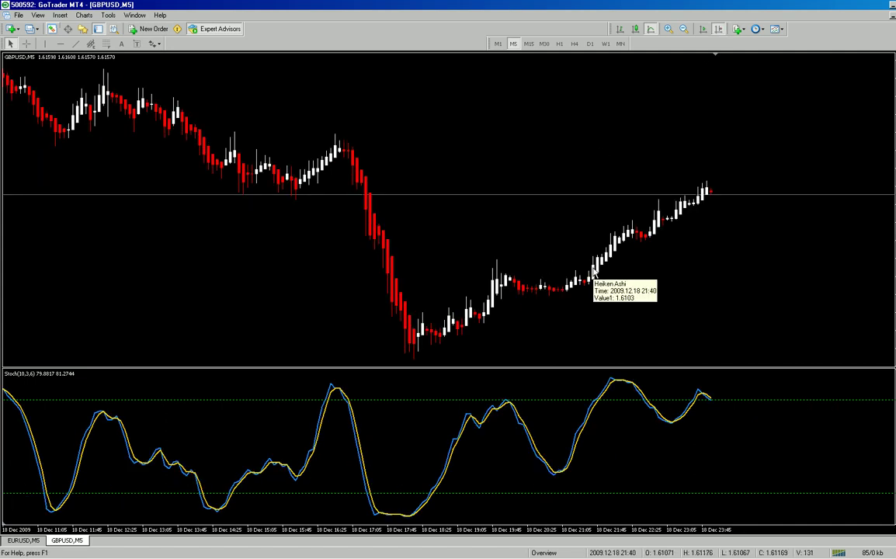
# In the Heiken Ashi properties, set Colors rows 1 and 3 to Lime
pyautogui.rightClick(593, 271)
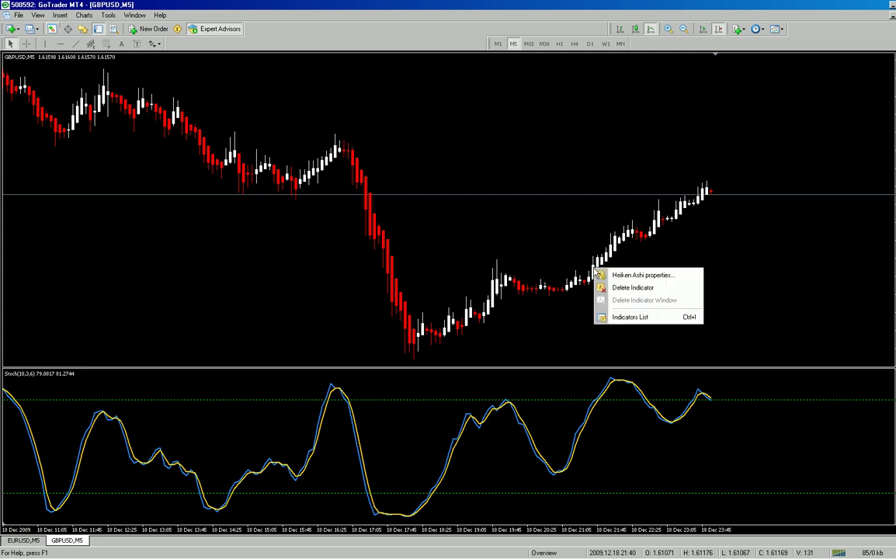
pyautogui.click(640, 275)
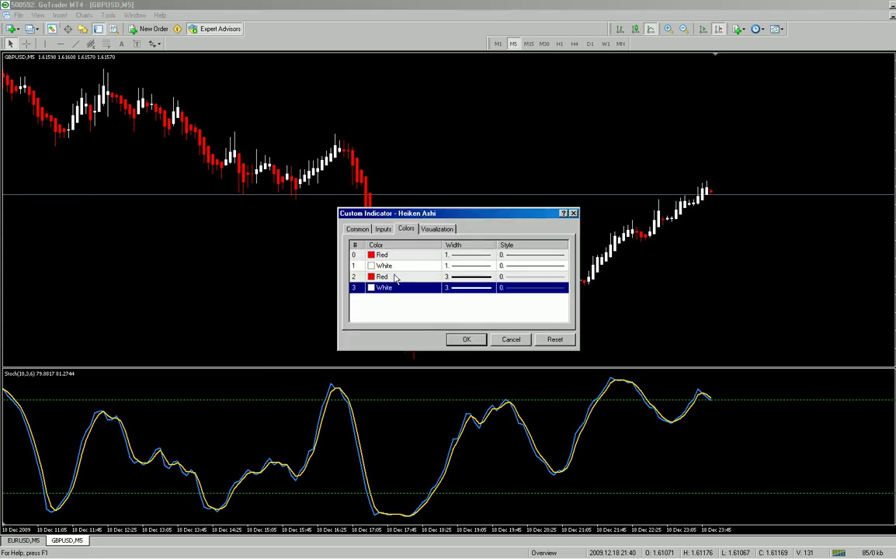
pyautogui.click(423, 266)
pyautogui.click(429, 266)
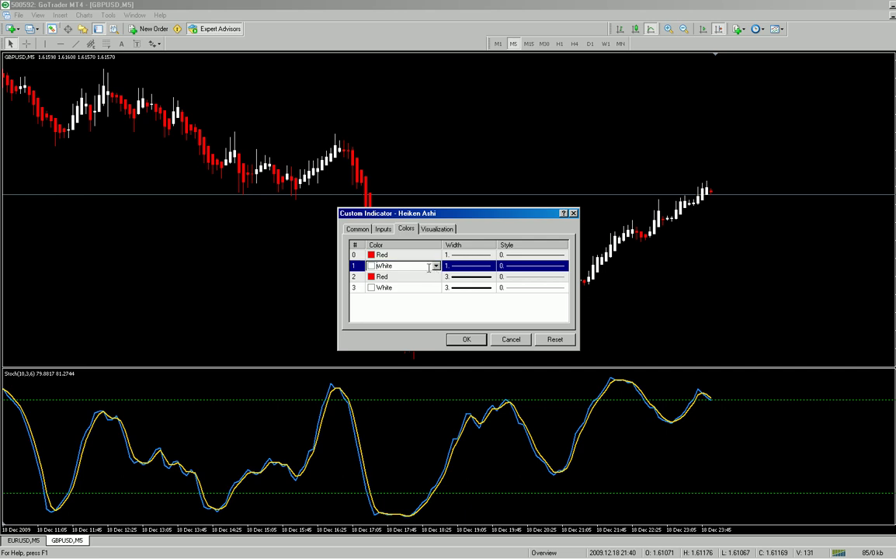
pyautogui.click(435, 266)
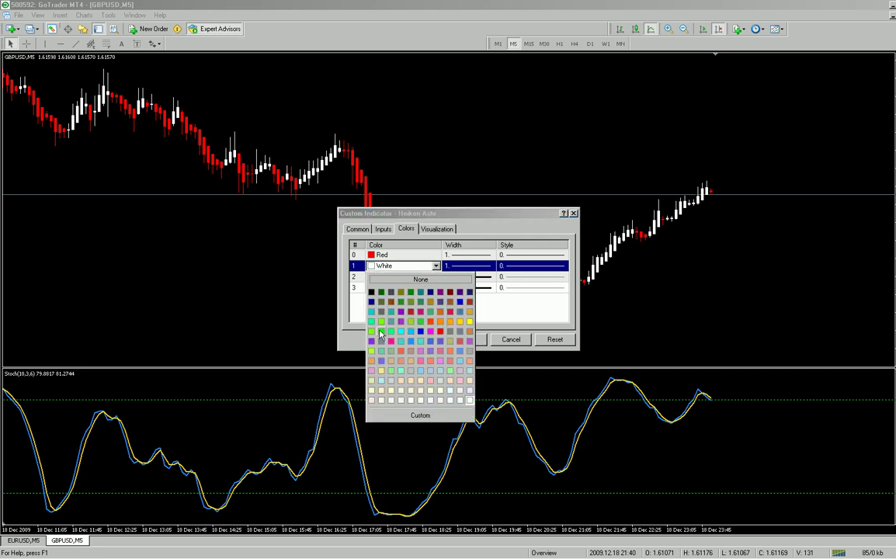
pyautogui.click(380, 331)
pyautogui.click(376, 288)
pyautogui.click(376, 288)
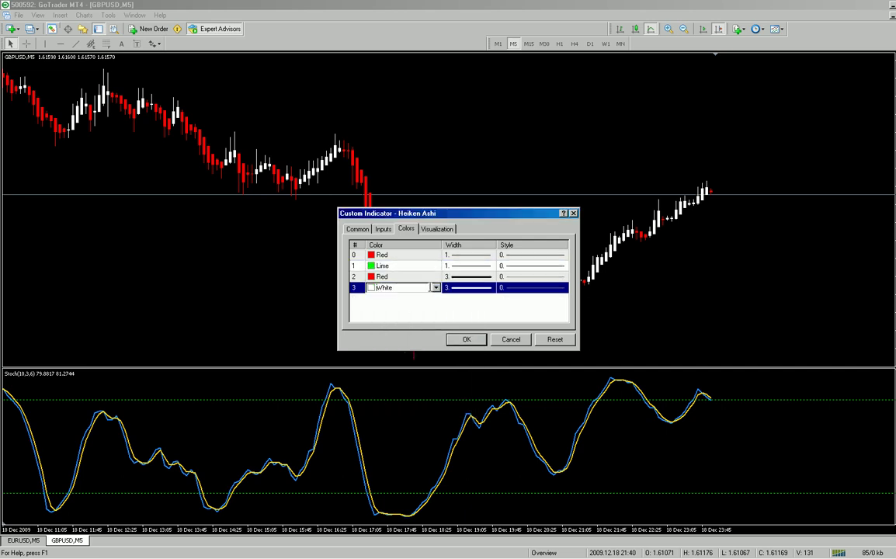
pyautogui.click(435, 288)
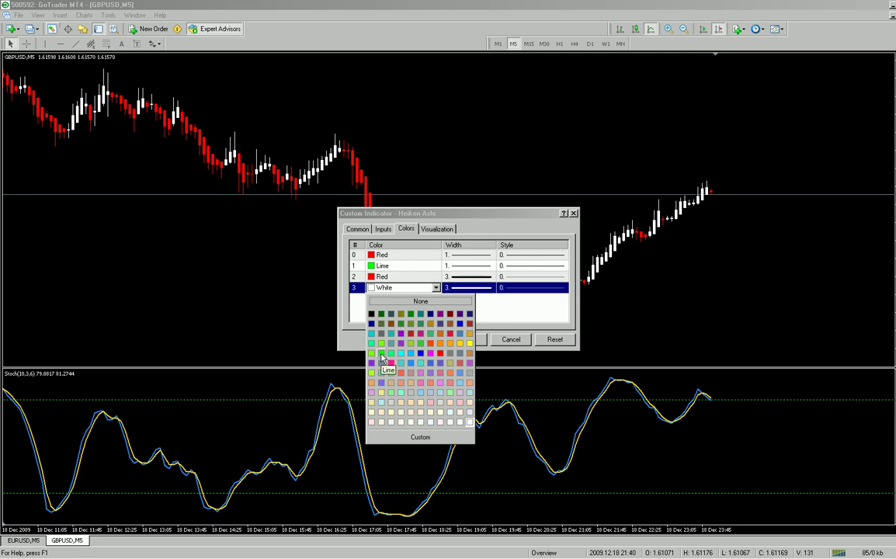
pyautogui.click(381, 354)
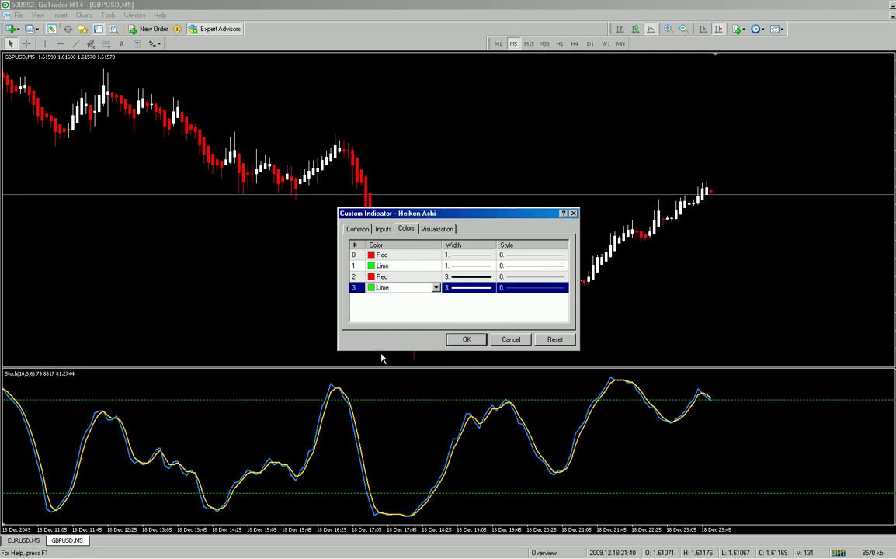
# Set the color2 and color4 inputs to Lime and confirm the properties
pyautogui.click(384, 229)
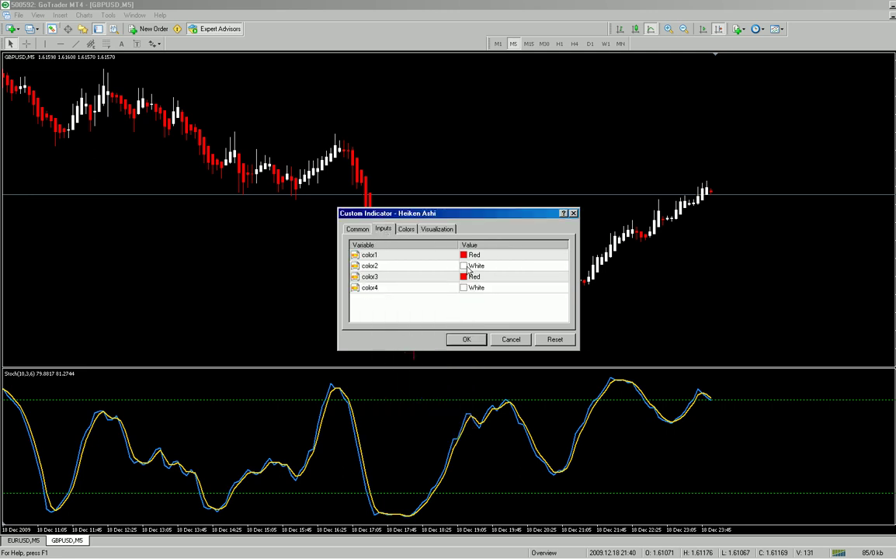
pyautogui.click(485, 266)
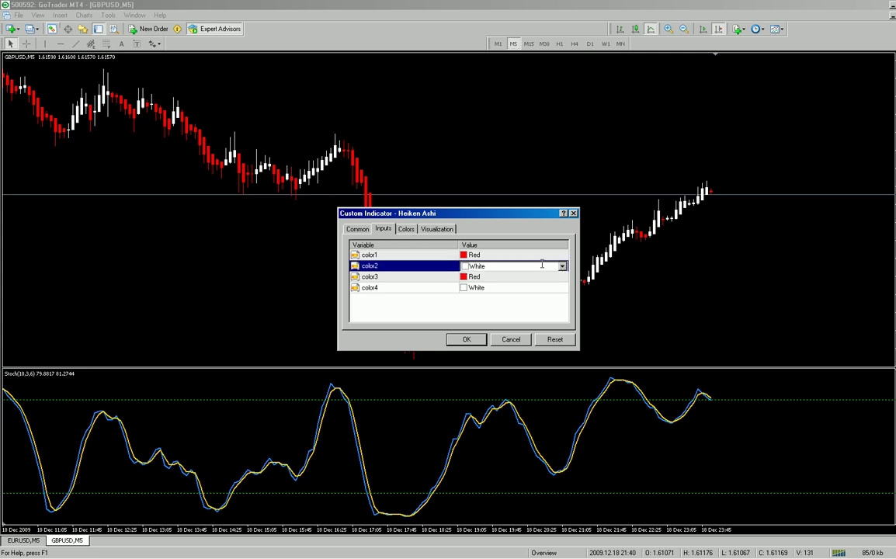
pyautogui.click(562, 266)
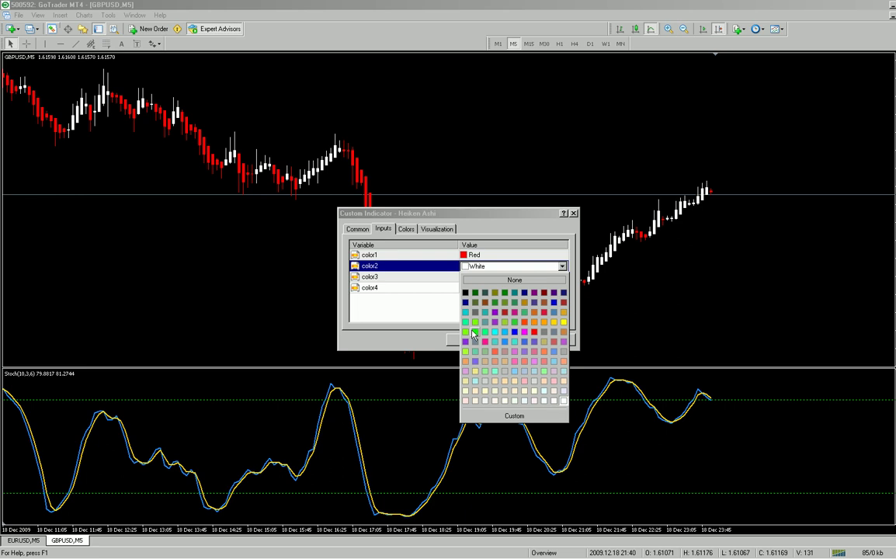
pyautogui.click(474, 333)
pyautogui.click(545, 288)
pyautogui.click(544, 289)
pyautogui.click(562, 289)
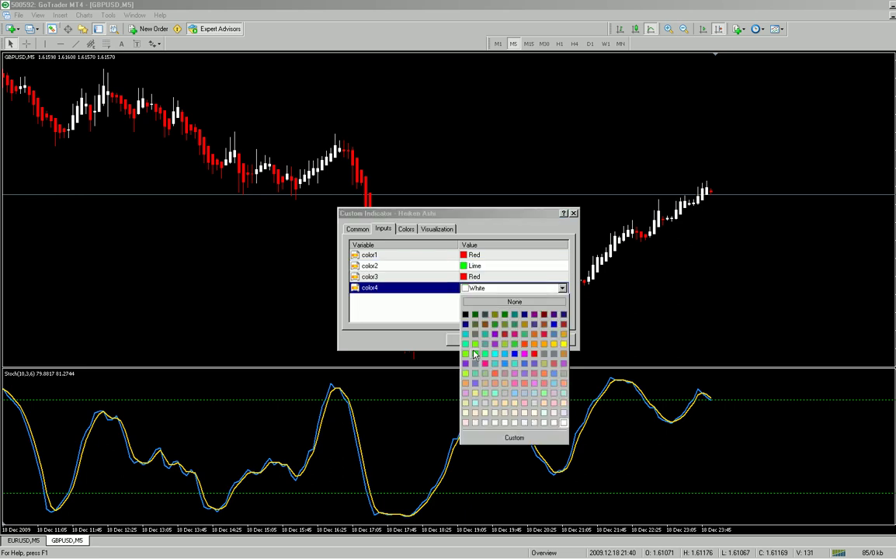
pyautogui.click(475, 355)
pyautogui.click(463, 340)
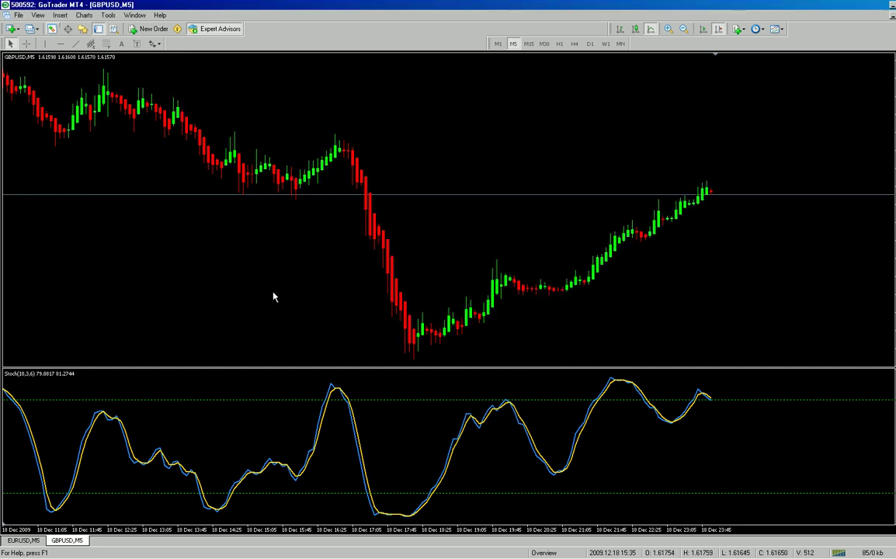
# Switch the GBPUSD chart to the Basic template
pyautogui.moveTo(266, 291)
pyautogui.mouseDown()
pyautogui.moveTo(323, 284)
pyautogui.moveTo(268, 284)
pyautogui.mouseUp()
pyautogui.rightClick(181, 273)
pyautogui.moveTo(211, 333)
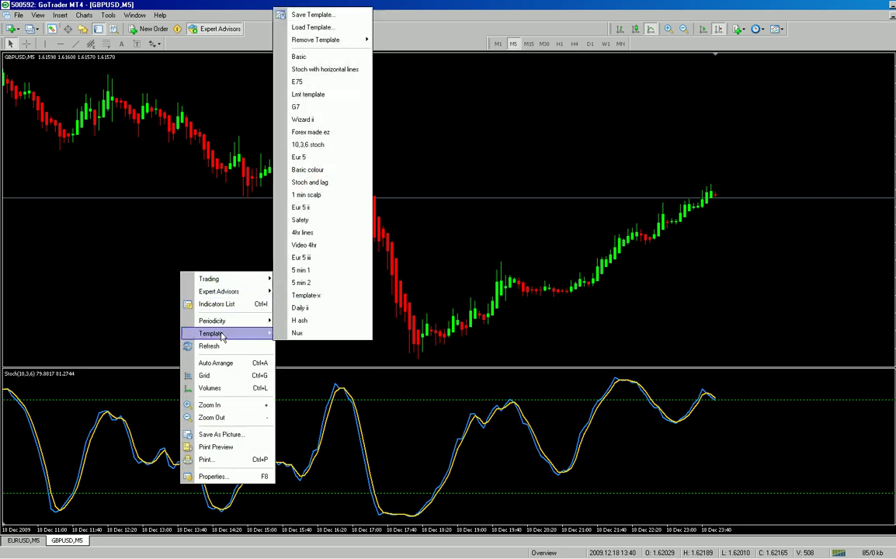
pyautogui.click(299, 56)
# Reapply the Nux template to the GBPUSD chart
pyautogui.rightClick(510, 168)
pyautogui.moveTo(547, 218)
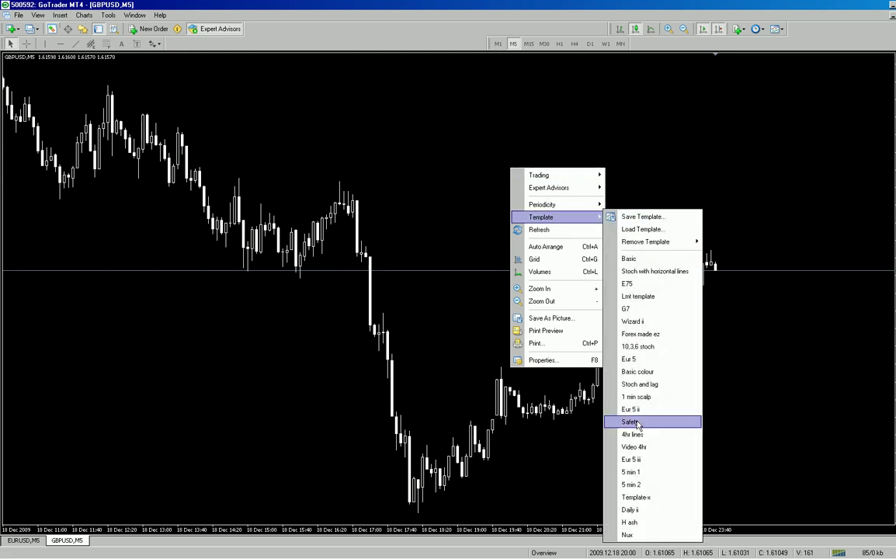
pyautogui.click(648, 535)
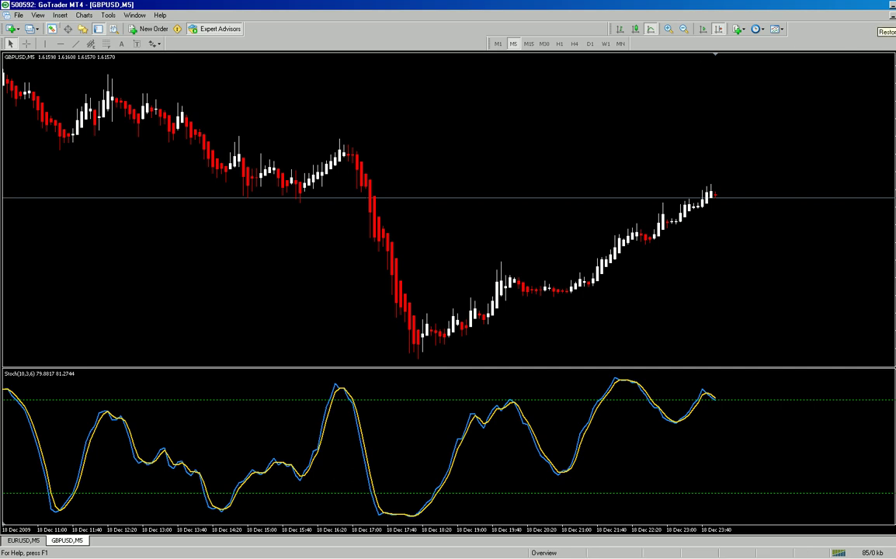
# Close the GBPUSD M5 chart window and maximise the EURUSD M5 chart
pyautogui.click(878, 15)
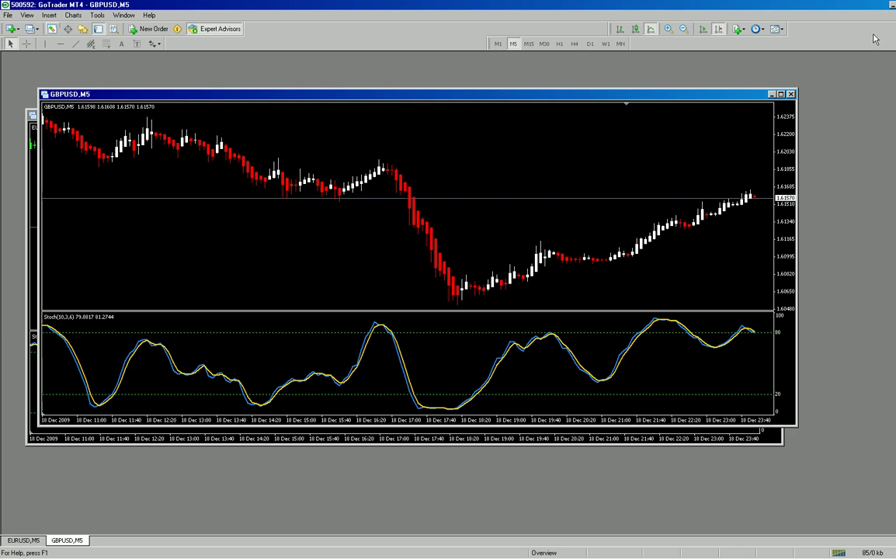
pyautogui.click(790, 95)
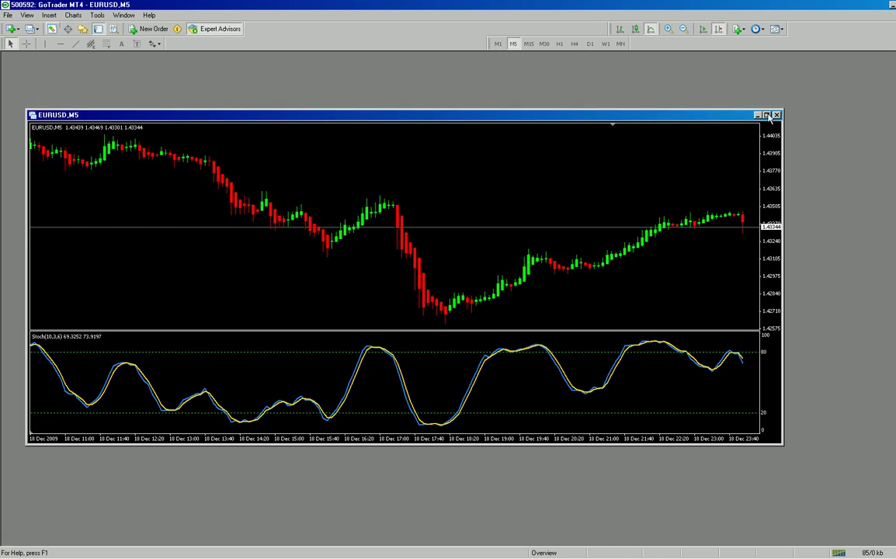
pyautogui.click(767, 115)
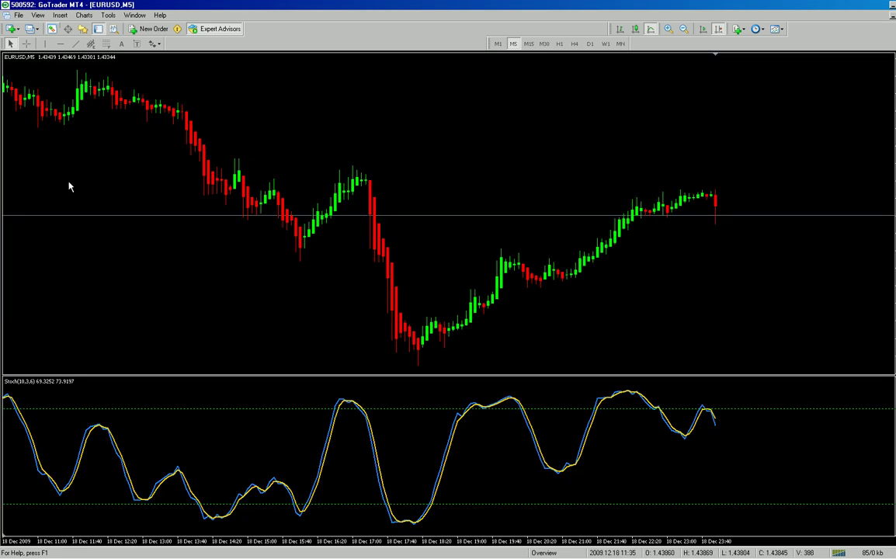
pyautogui.click(19, 17)
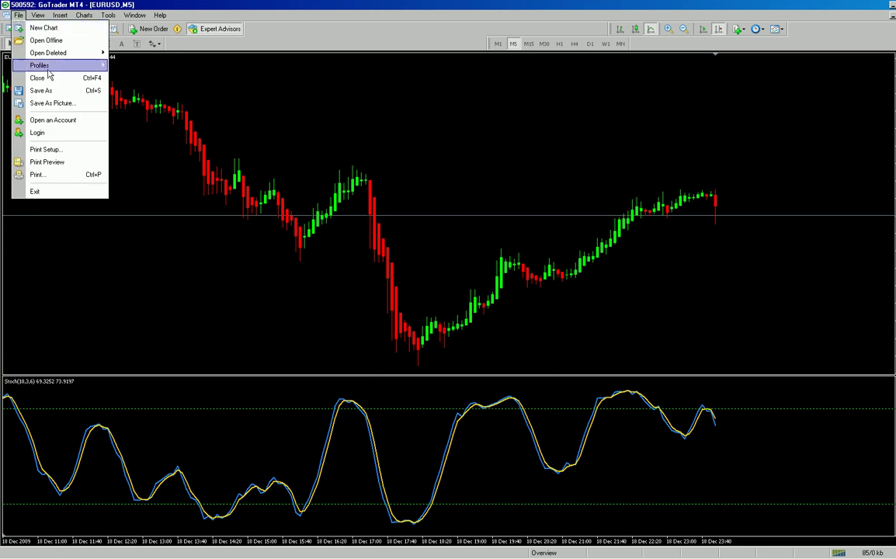
# Save the current chart layout as a profile named 'Nux Profile'
pyautogui.moveTo(49, 71)
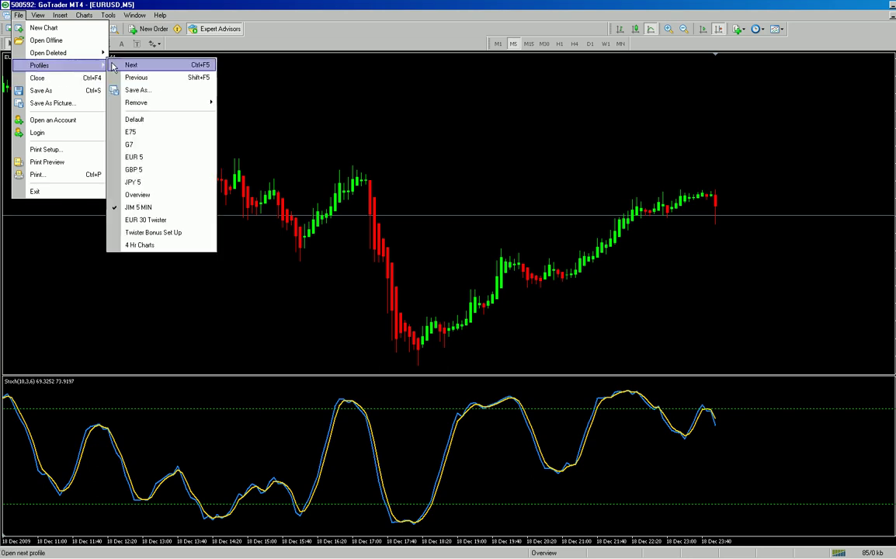
pyautogui.click(153, 91)
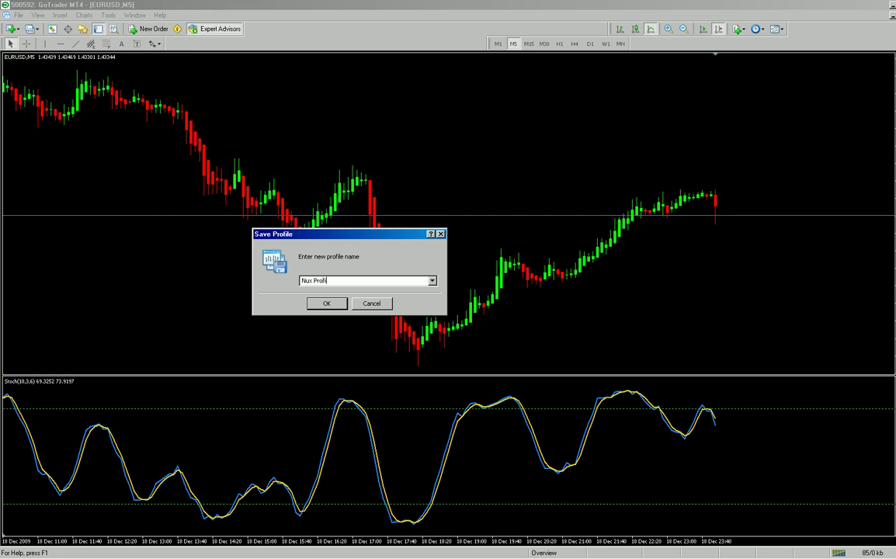
pyautogui.click(324, 304)
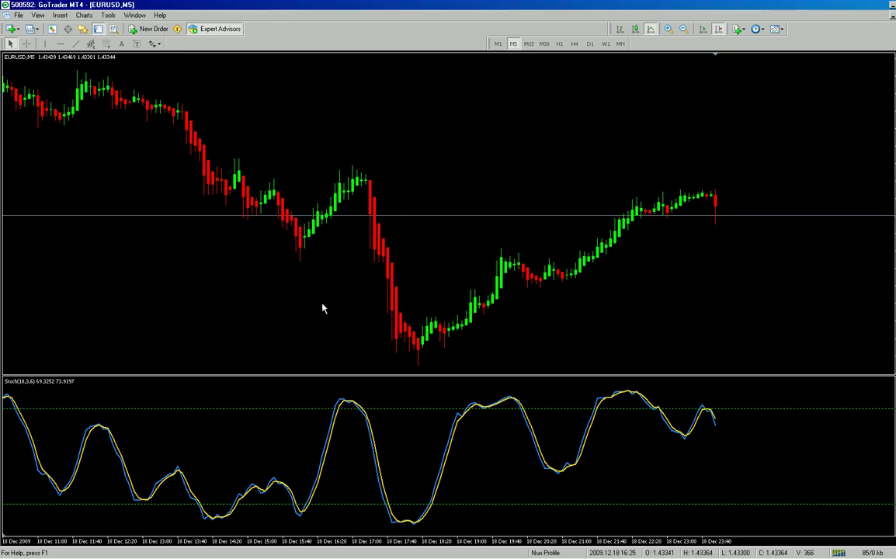
# Load the JIM 5 MIN profile
pyautogui.click(17, 16)
pyautogui.moveTo(37, 65)
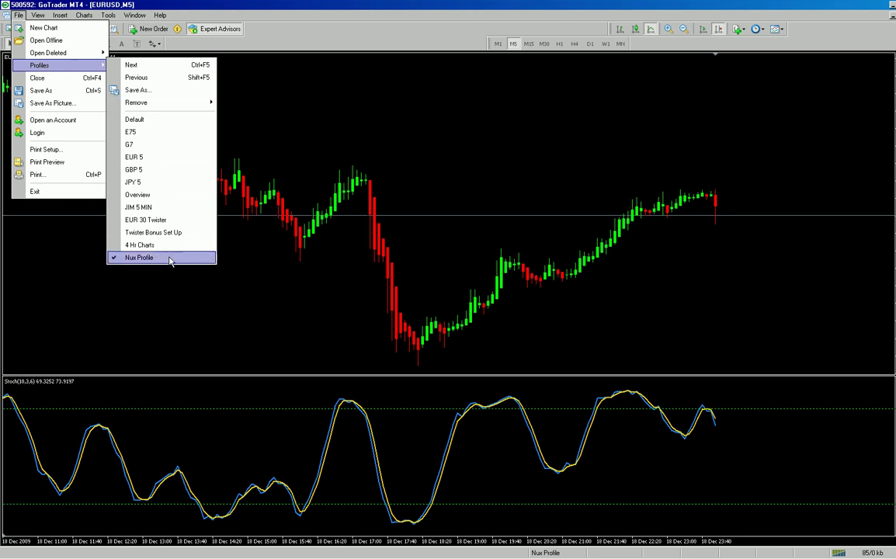
pyautogui.click(158, 208)
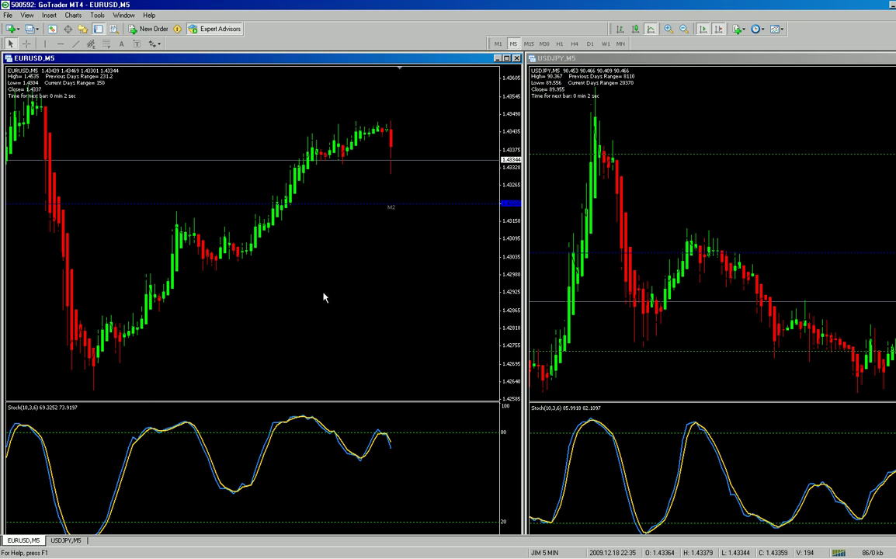
# Switch back to Nux Profile
pyautogui.click(7, 16)
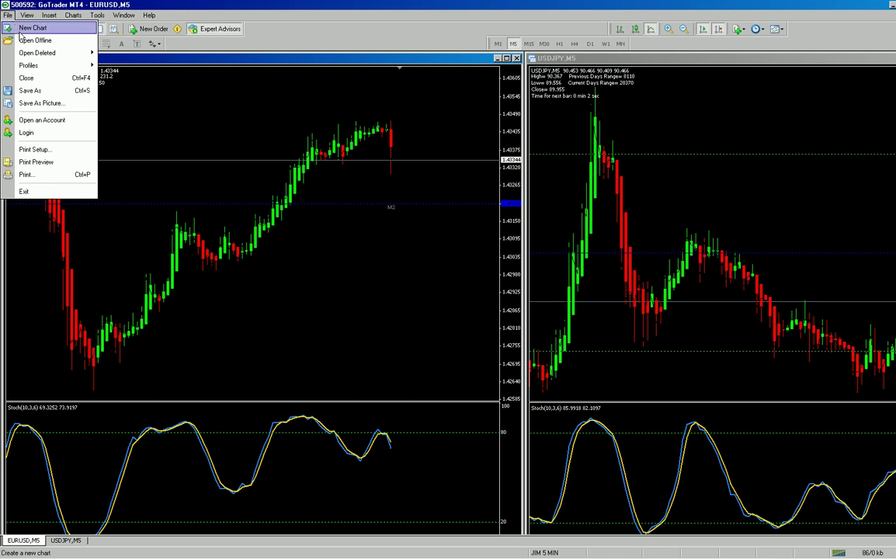
pyautogui.moveTo(90, 67)
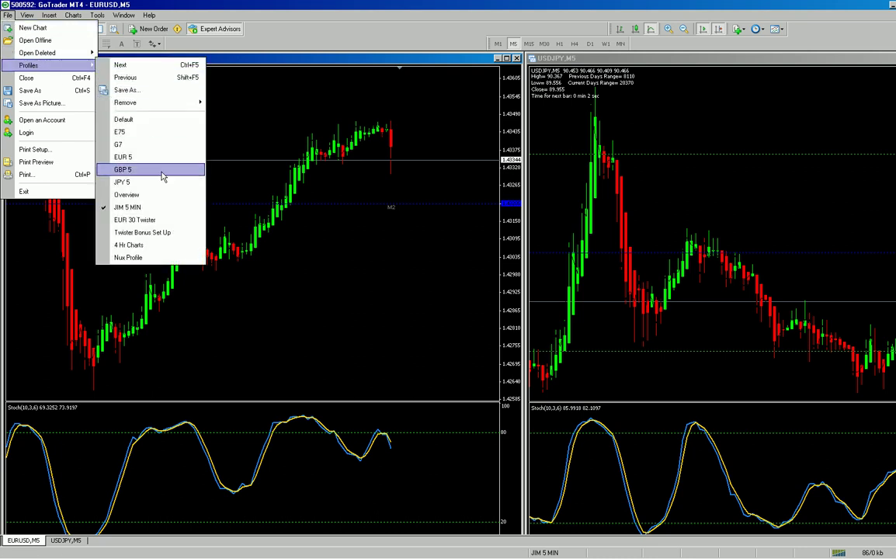
pyautogui.click(129, 258)
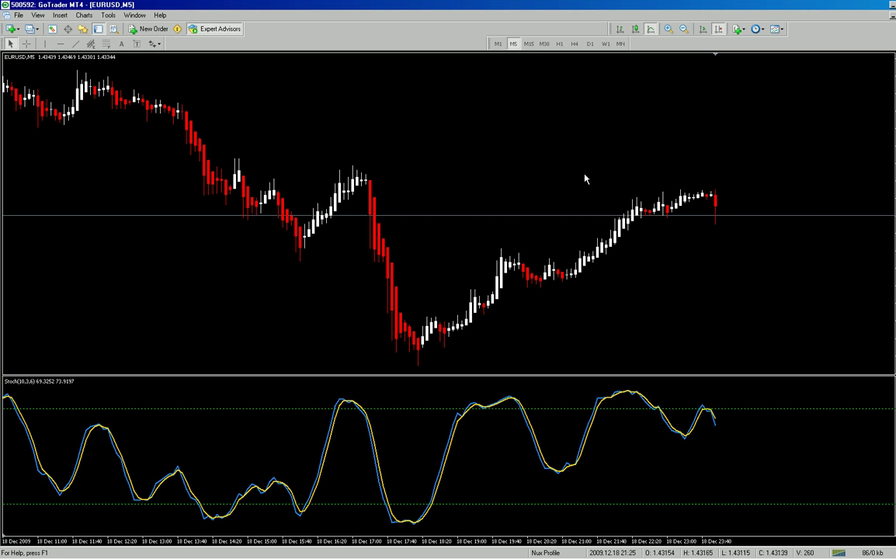
# Open a new AUDUSD H1 chart with Chart Shift enabled
pyautogui.moveTo(472, 311)
pyautogui.click(19, 15)
pyautogui.click(37, 29)
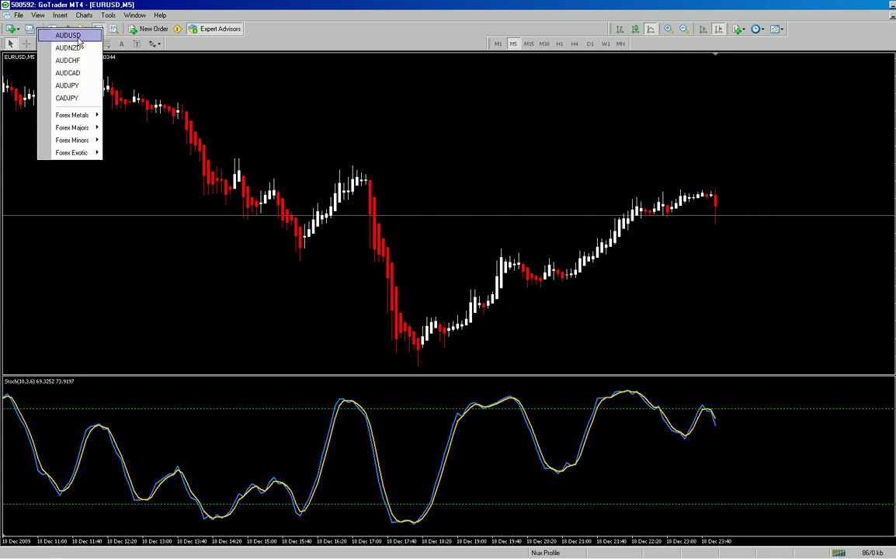
pyautogui.click(74, 36)
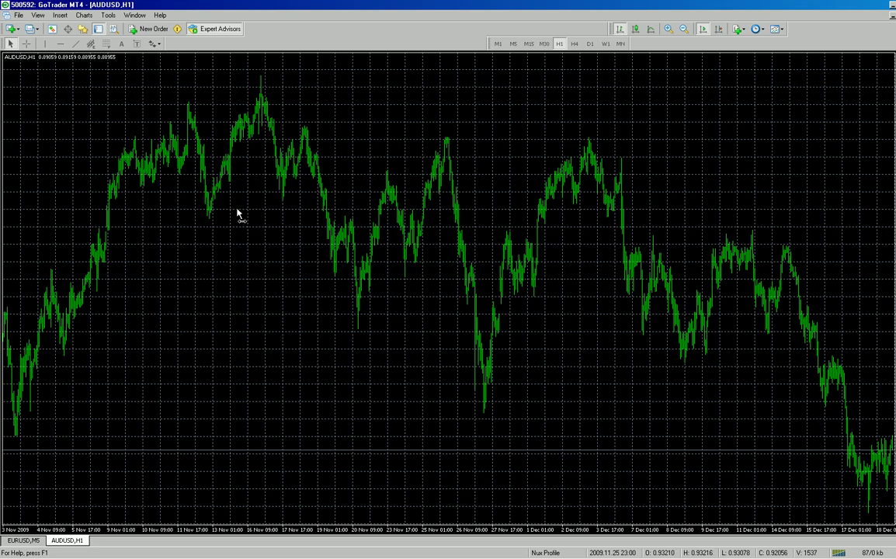
pyautogui.click(718, 29)
# Apply the Wizard ii template to the AUDUSD H1 chart
pyautogui.rightClick(460, 146)
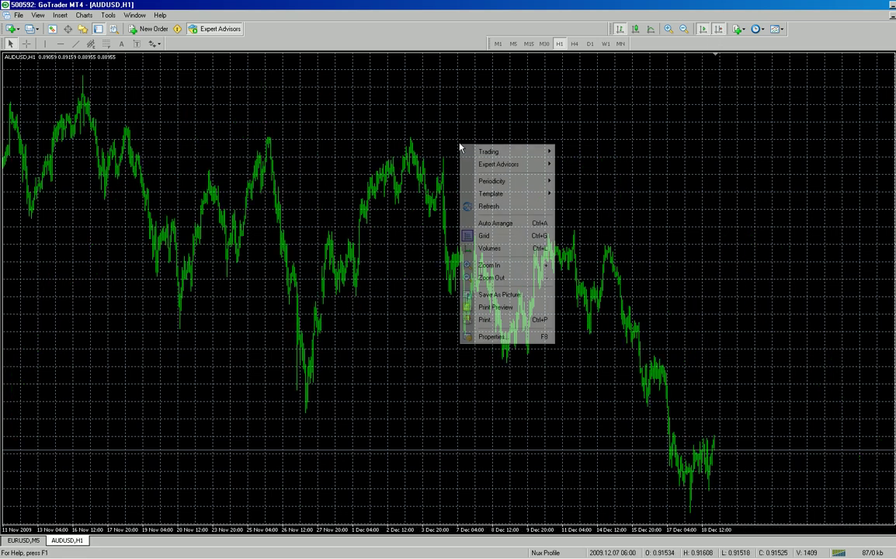
pyautogui.moveTo(521, 195)
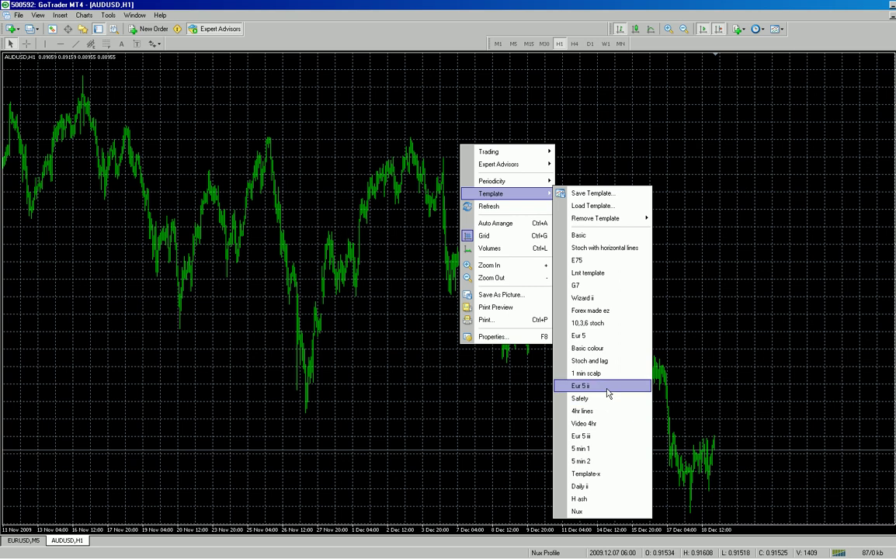
pyautogui.click(617, 299)
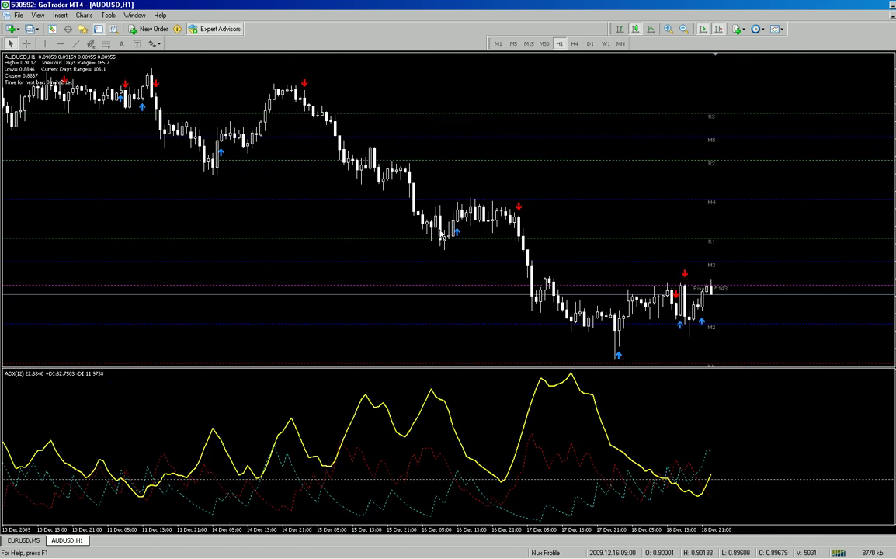